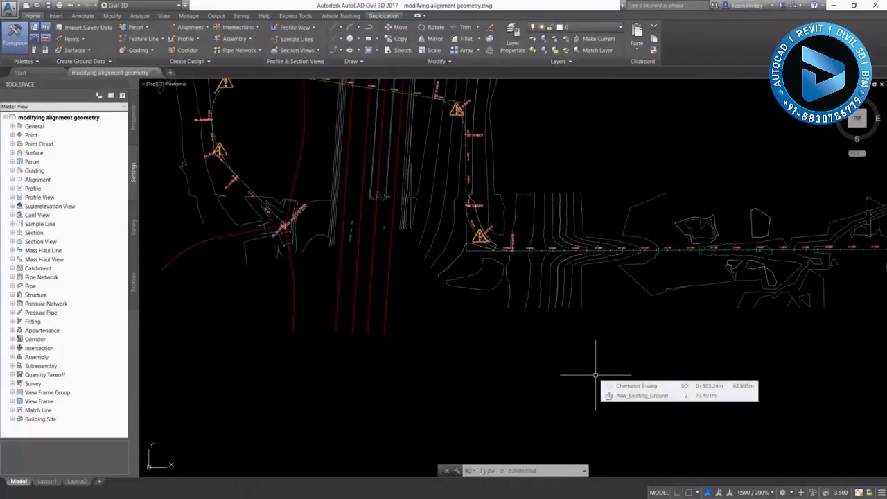
# - Select the Proposed Local Road alignment and choose Edit Alignment Geometry from its right-click menu
pyautogui.scroll(5, 493, 248)
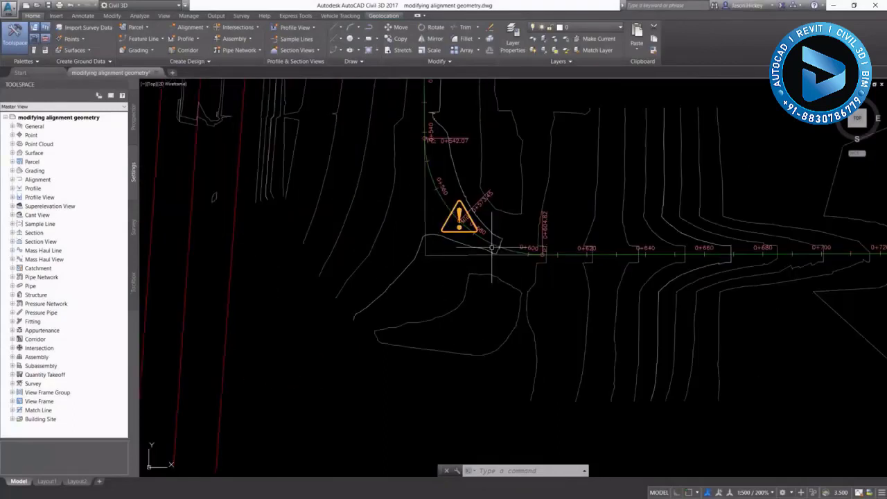
pyautogui.click(508, 253)
pyautogui.rightClick(507, 252)
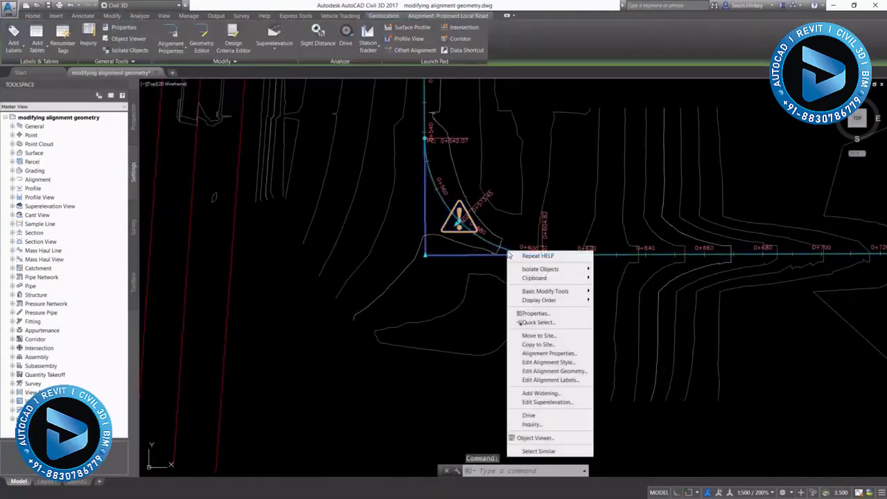
pyautogui.click(535, 372)
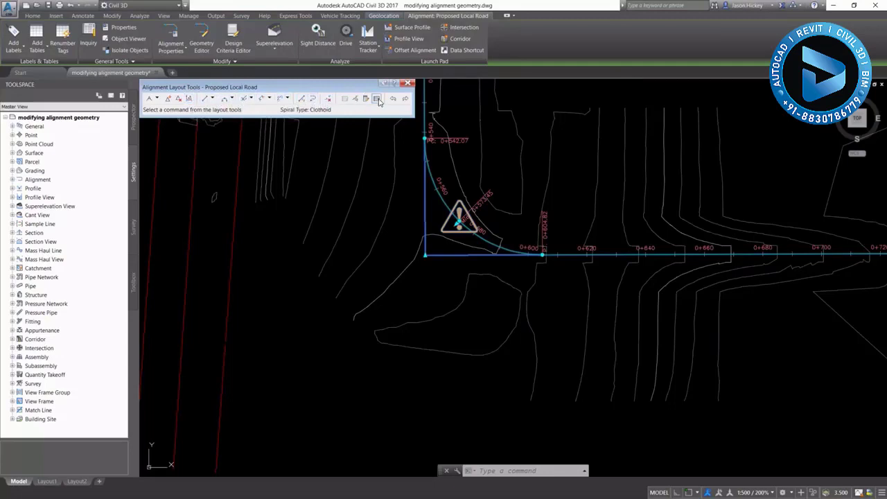
# - Show the alignment's 11 lines and curves in the Alignment Grid View and position the panel
pyautogui.click(377, 100)
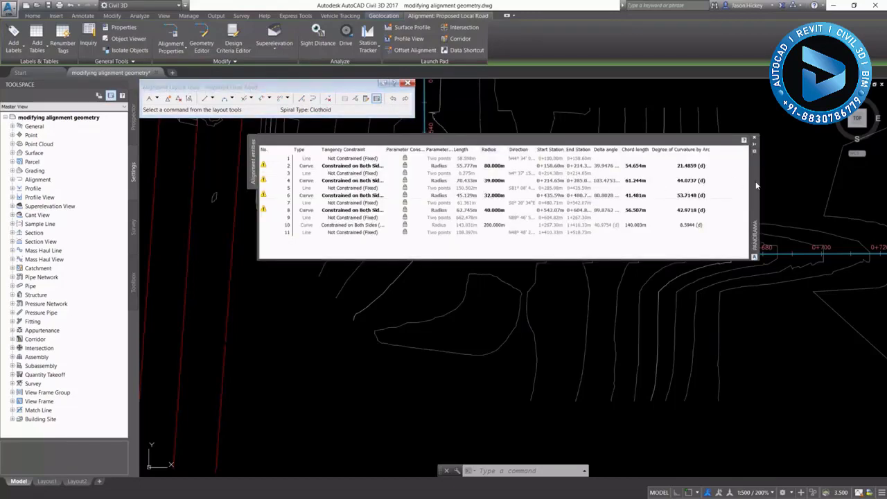
pyautogui.moveTo(757, 185); pyautogui.dragTo(772, 172)
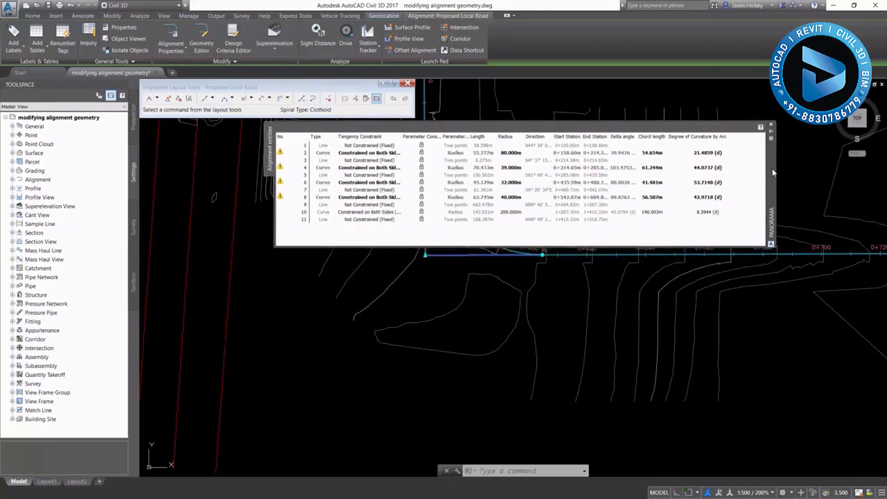
pyautogui.moveTo(771, 168); pyautogui.dragTo(764, 132)
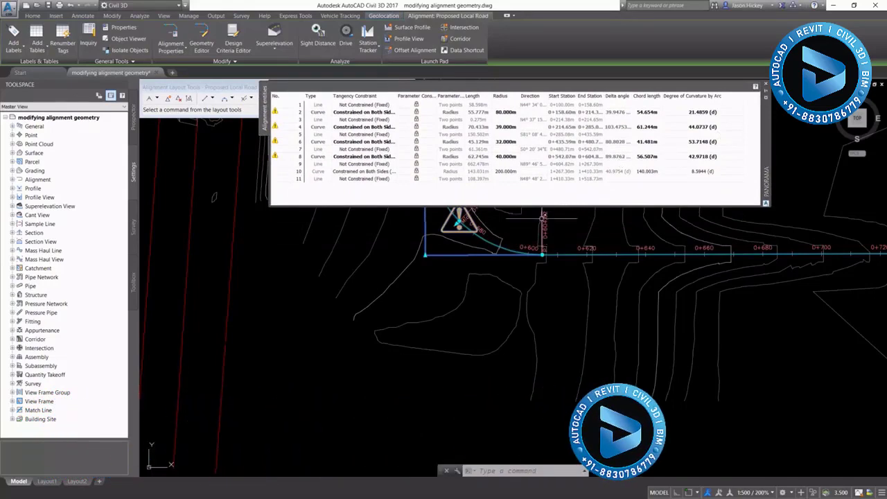
pyautogui.scroll(-5, 506, 344)
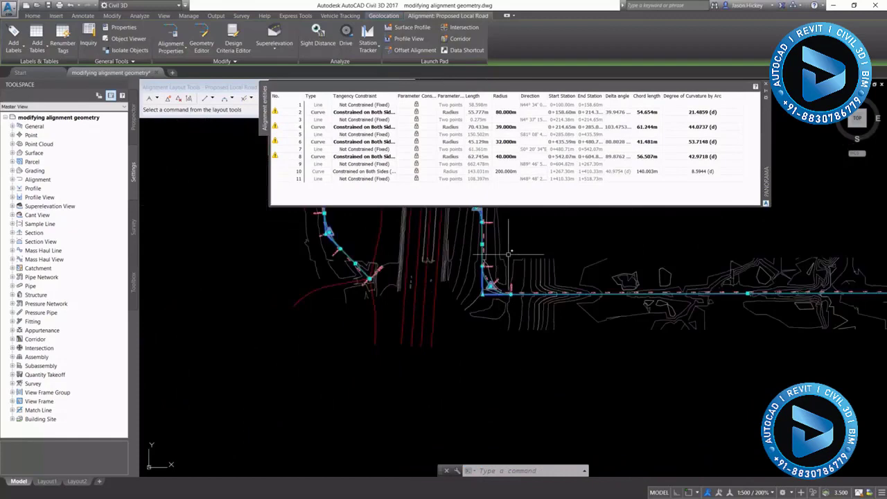
pyautogui.scroll(3, 511, 233)
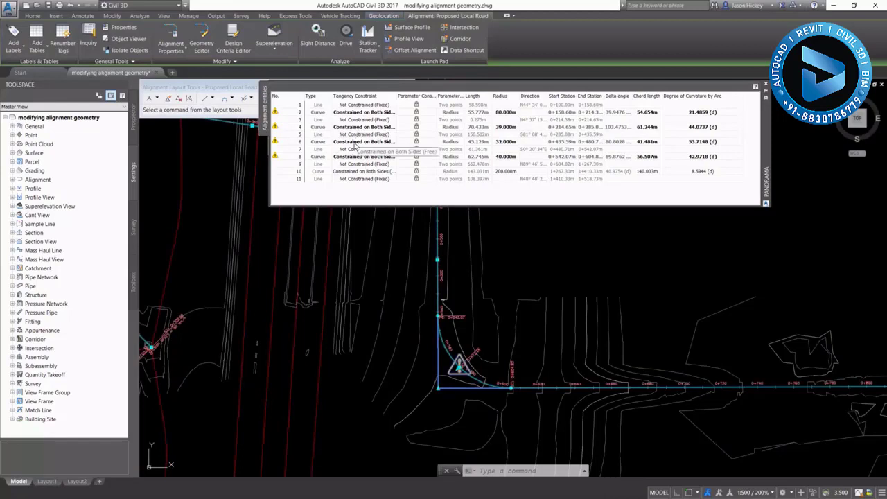
pyautogui.click(356, 142)
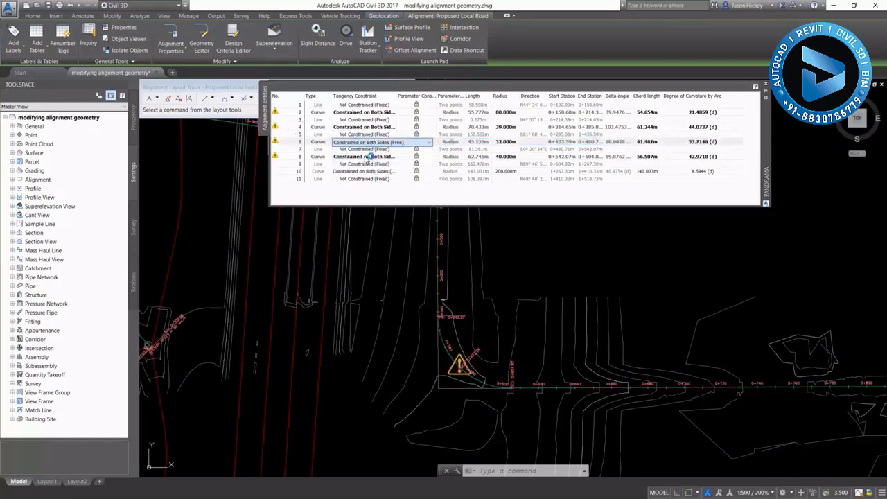
pyautogui.click(295, 128)
pyautogui.click(291, 130)
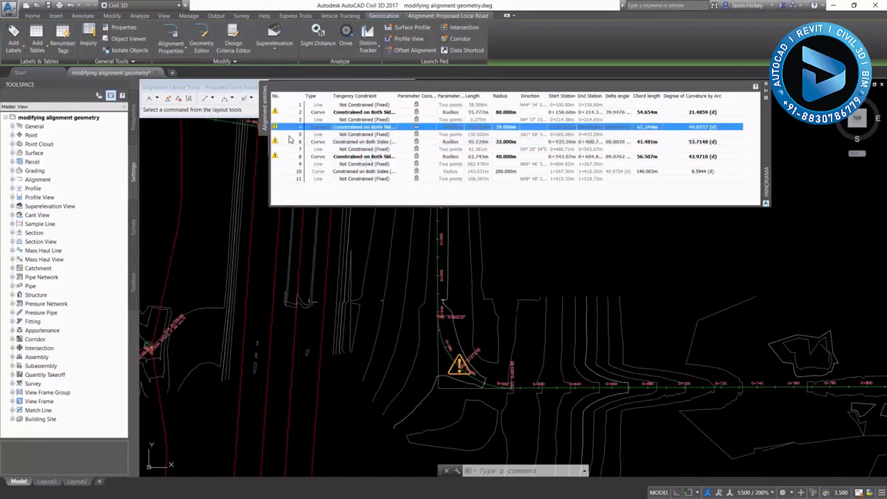
pyautogui.click(291, 157)
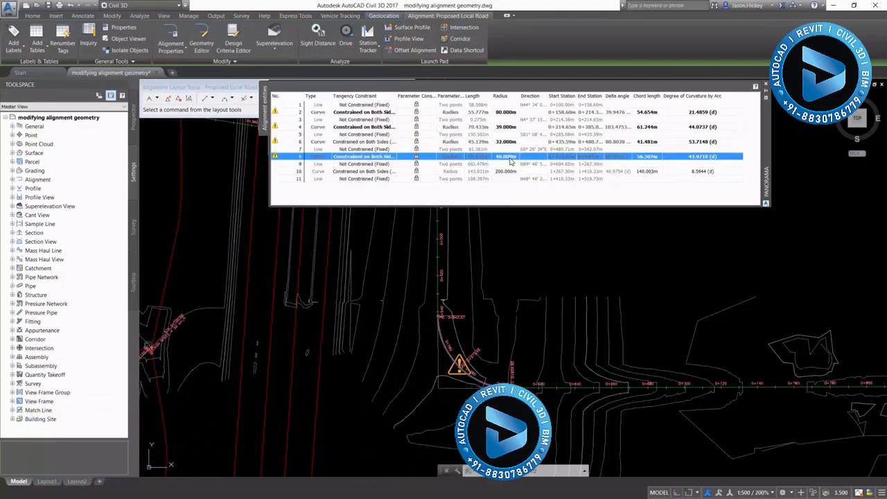
pyautogui.press('Return')
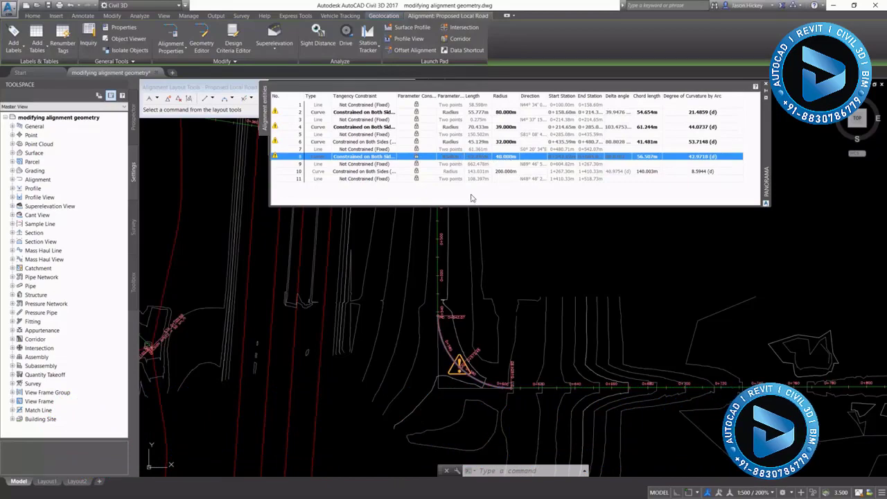
pyautogui.click(421, 158)
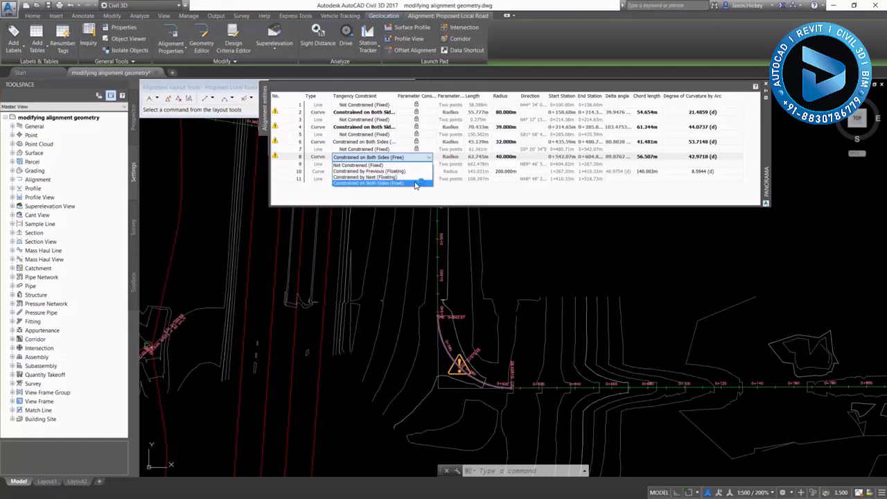
pyautogui.click(518, 226)
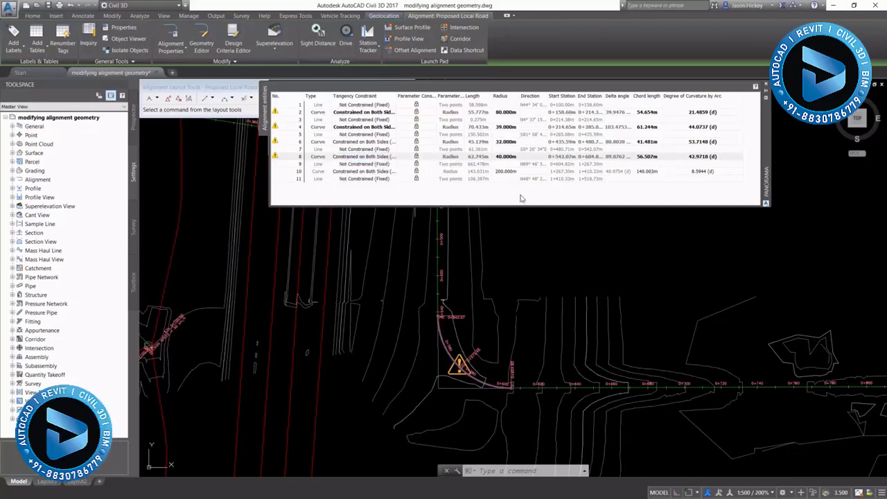
# - Set curve 8's radius to 100 m after a 110 m radius fails to solve
pyautogui.click(437, 159)
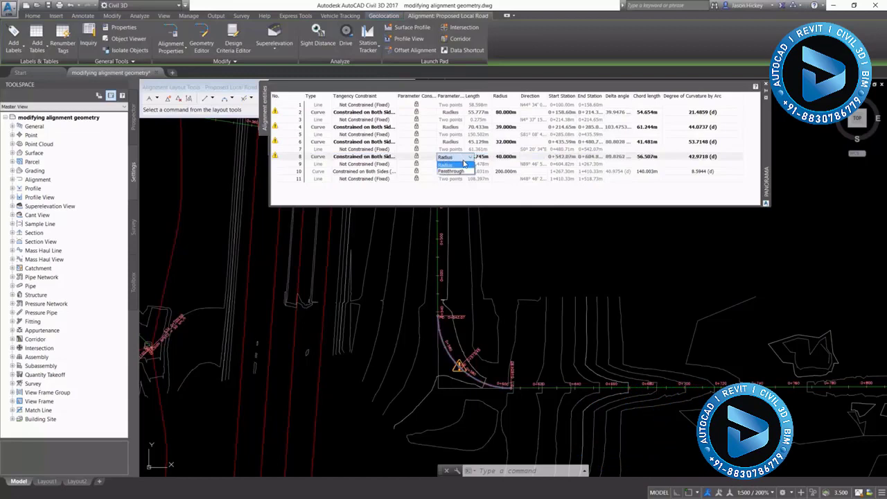
pyautogui.click(464, 164)
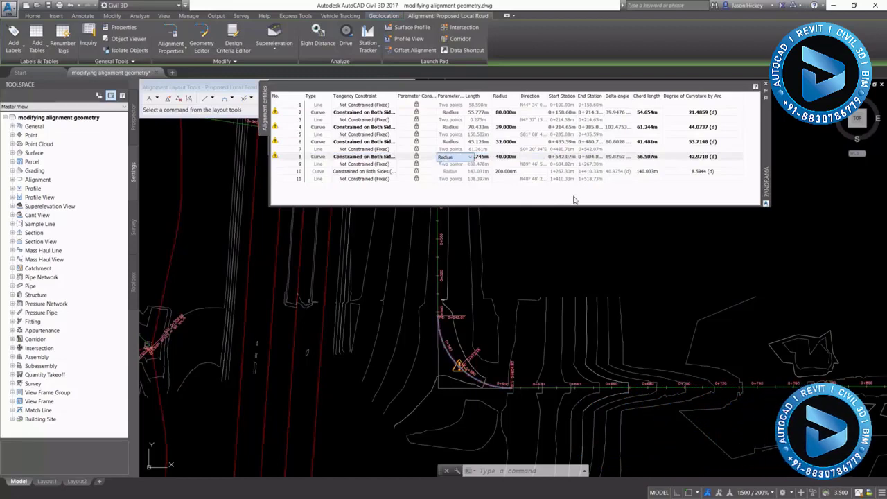
pyautogui.doubleClick(506, 157)
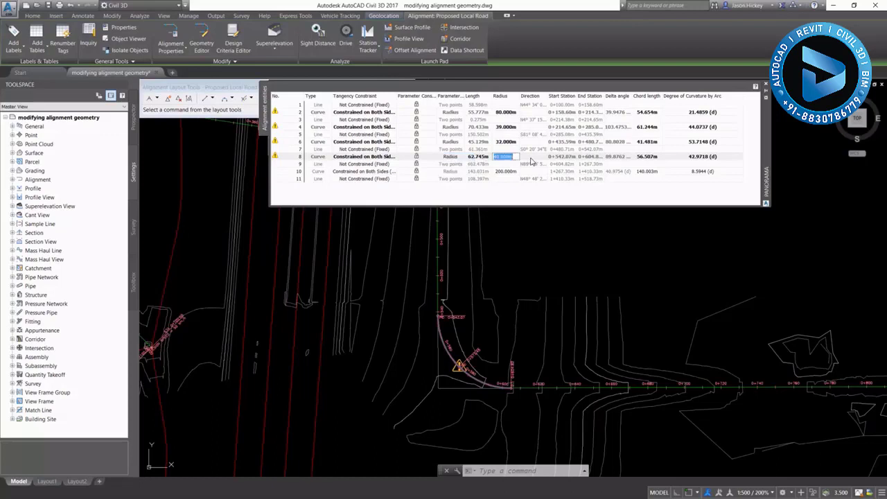
pyautogui.press('Return')
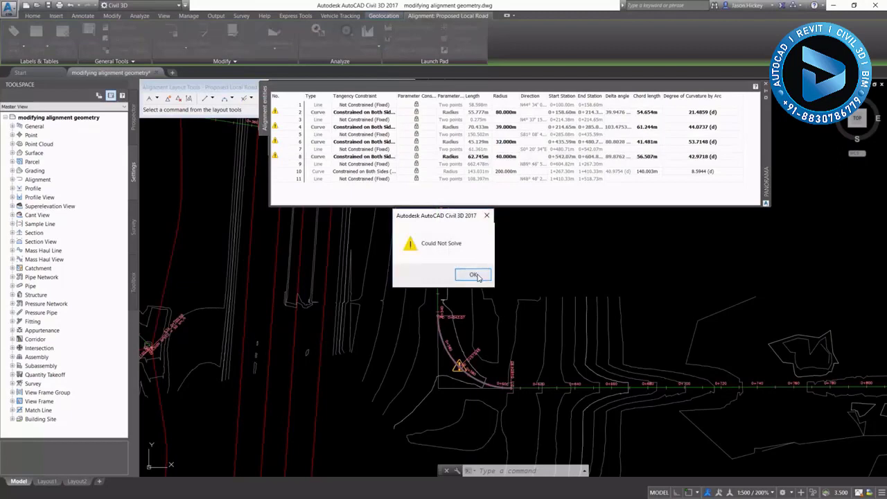
pyautogui.press('Return')
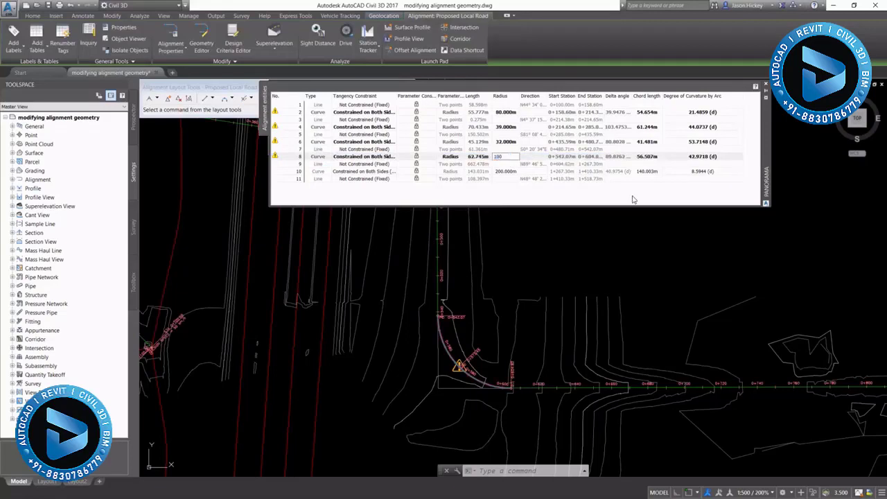
pyautogui.press('Return')
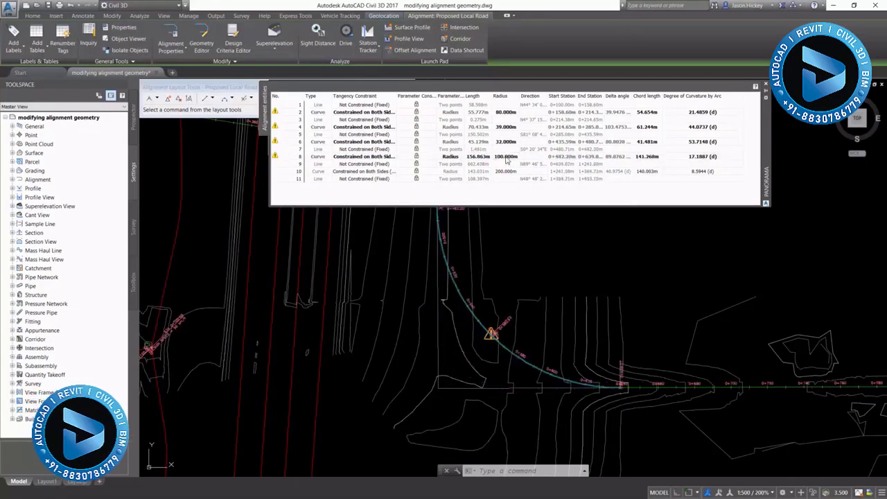
pyautogui.scroll(-2, 452, 352)
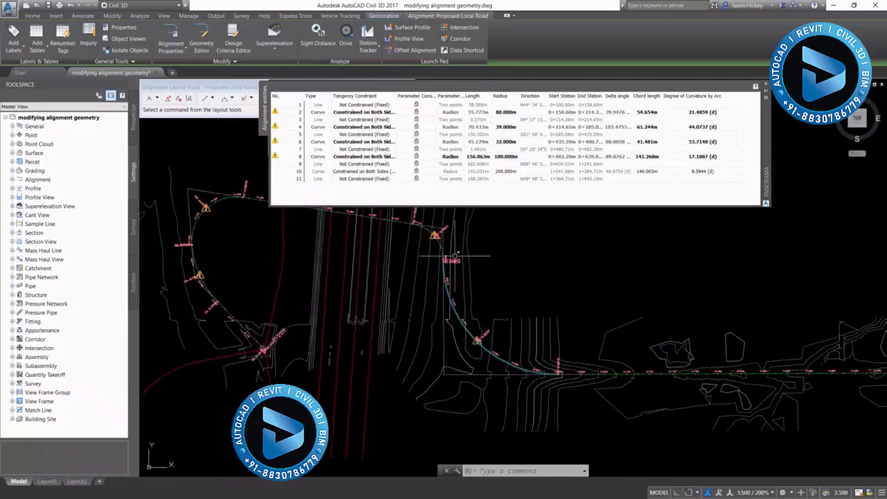
pyautogui.scroll(5, 476, 257)
pyautogui.scroll(2, 446, 253)
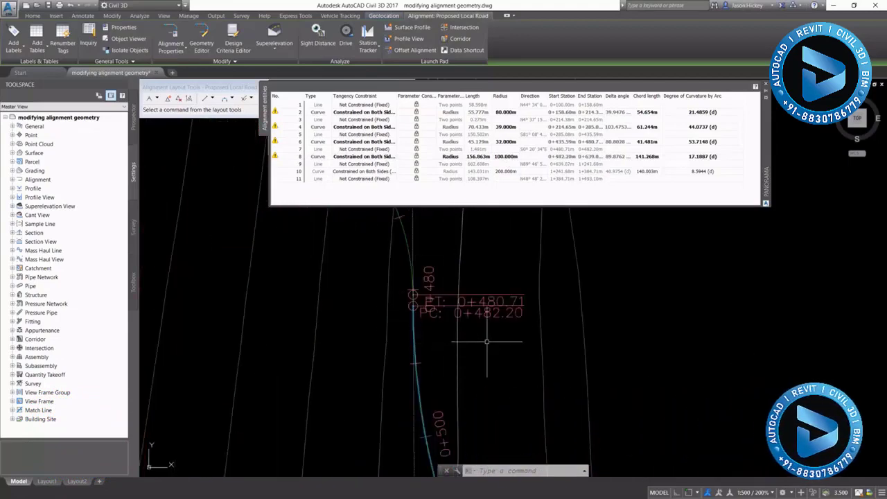
pyautogui.scroll(-5, 427, 276)
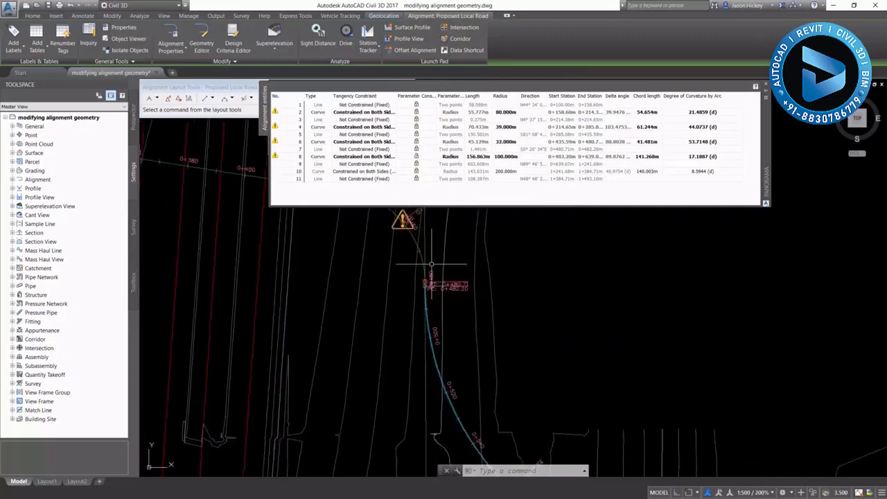
pyautogui.scroll(-1, 430, 263)
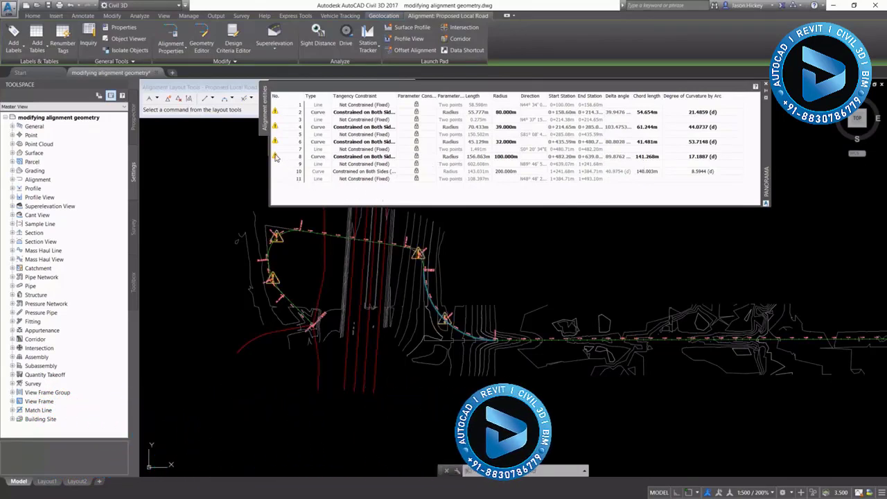
pyautogui.moveTo(275, 157)
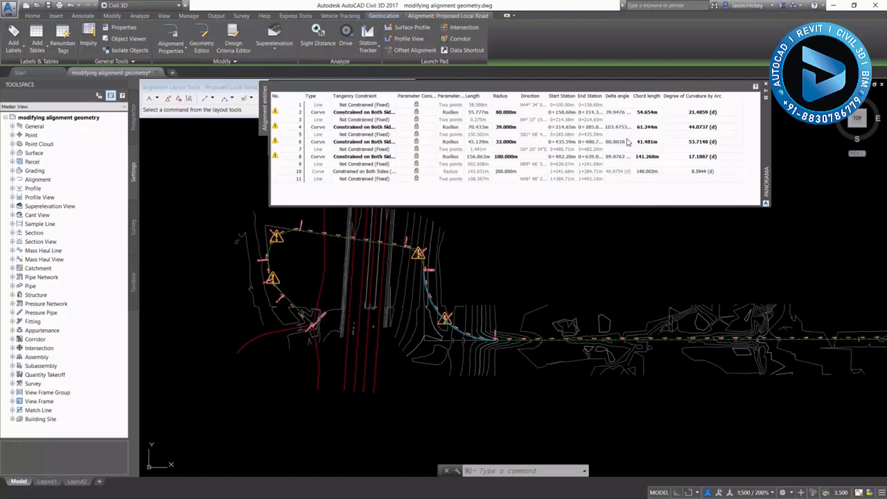
# - Try a 100 m radius on curve 2 and dismiss the Could Not Solve error
pyautogui.click(504, 112)
pyautogui.click(506, 112)
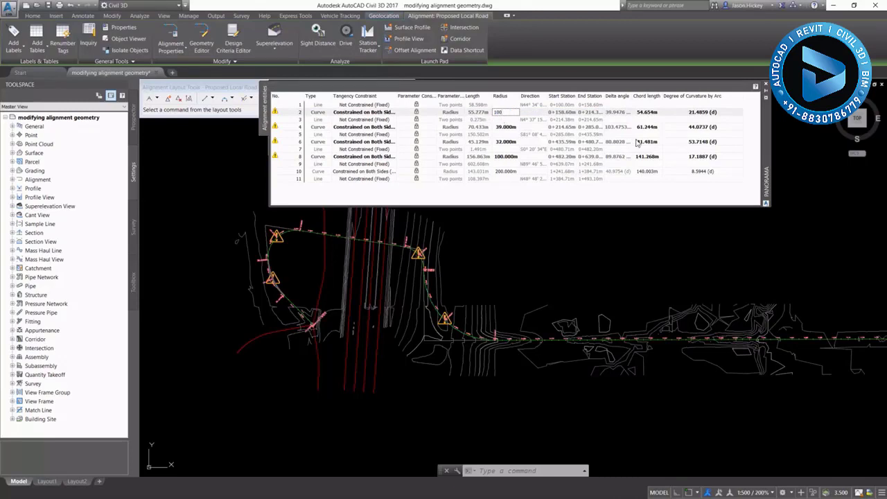
pyautogui.press('Return')
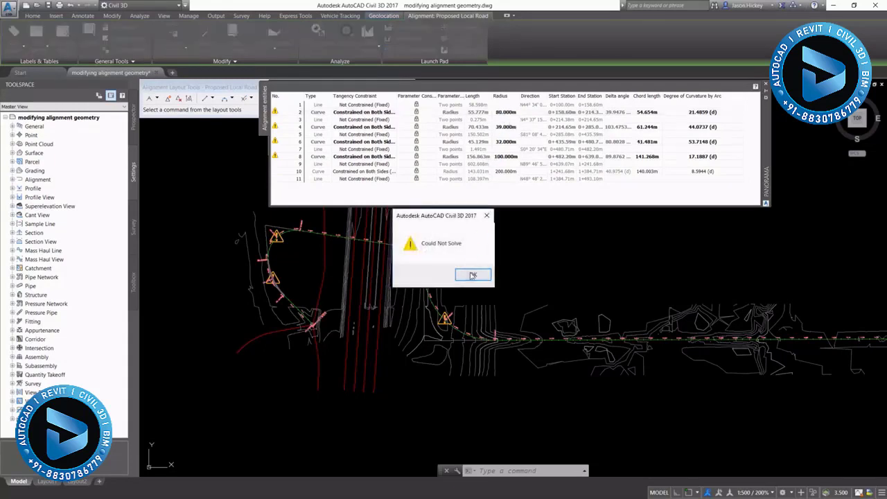
pyautogui.click(473, 275)
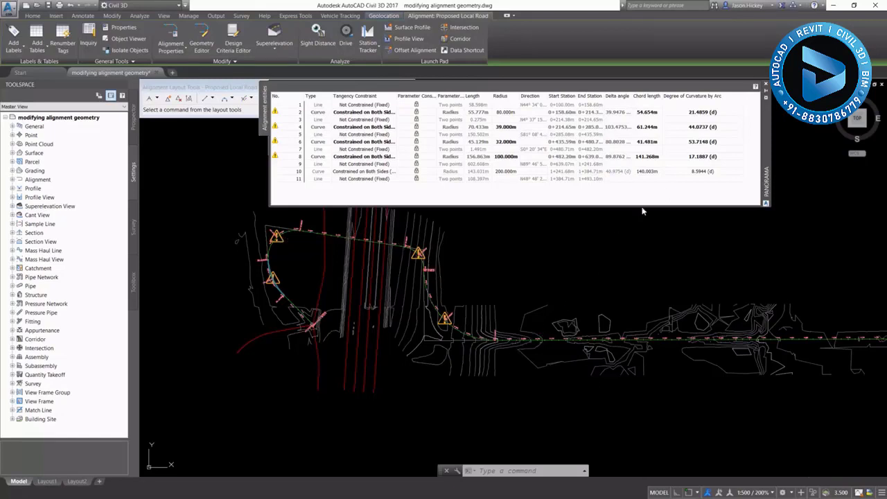
# - Close the Alignment Entities grid panel
pyautogui.click(766, 85)
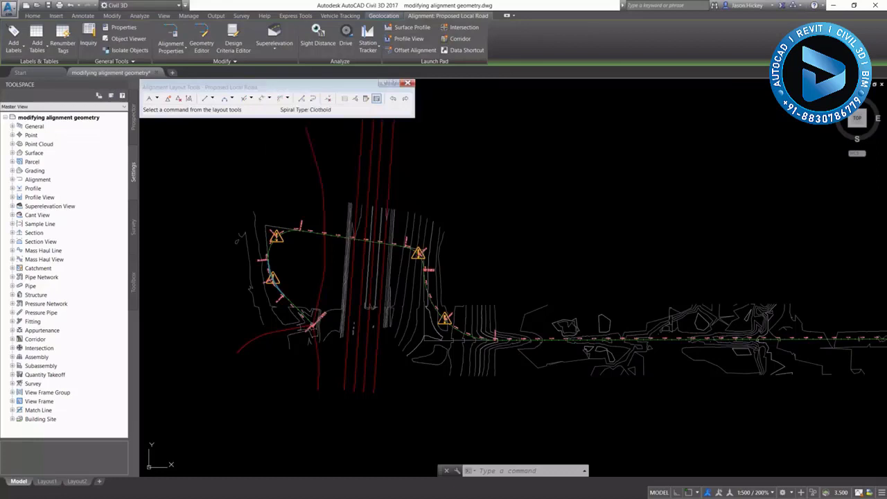
pyautogui.scroll(-5, 444, 191)
pyautogui.scroll(6, 401, 236)
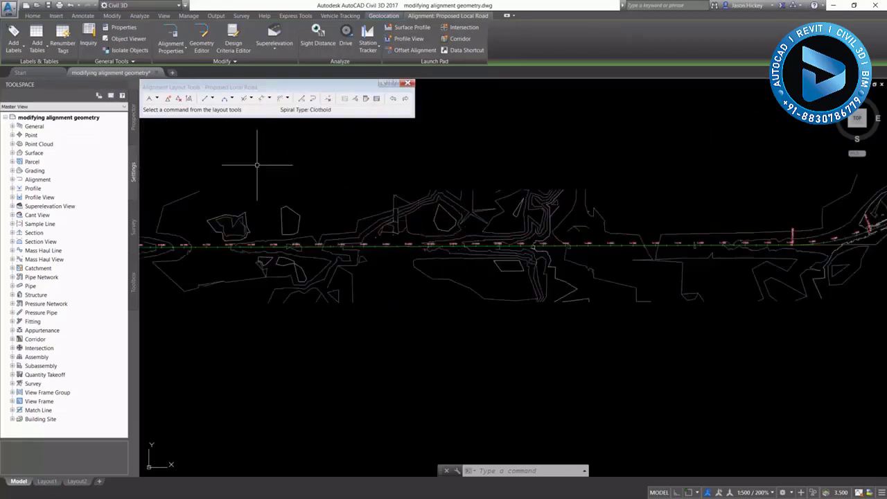
# - Insert new PIs on the alignment near station 0+900
pyautogui.click(168, 98)
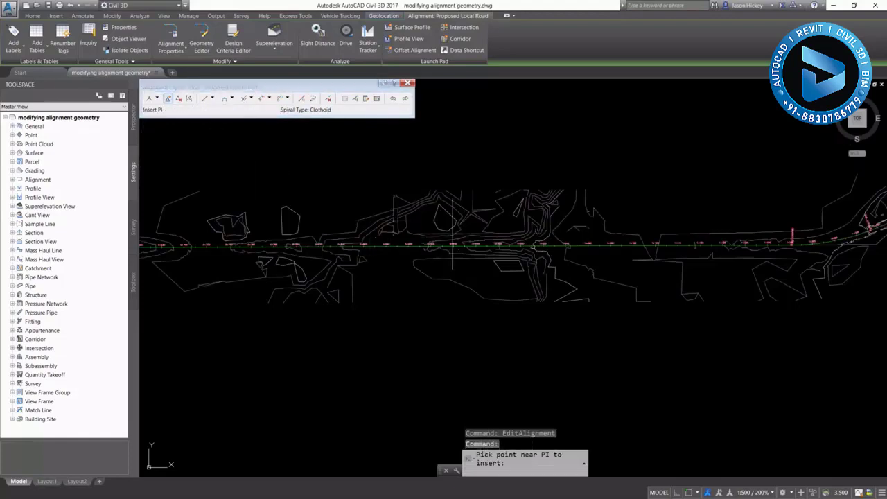
pyautogui.click(457, 201)
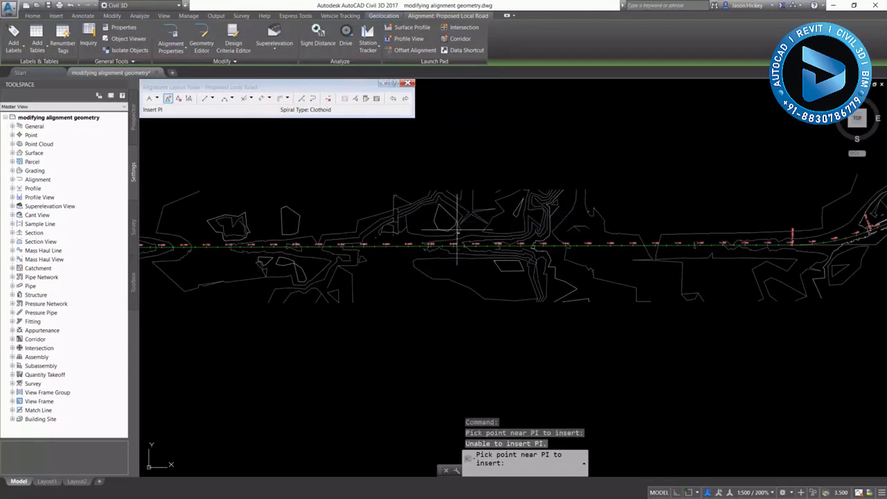
pyautogui.click(419, 244)
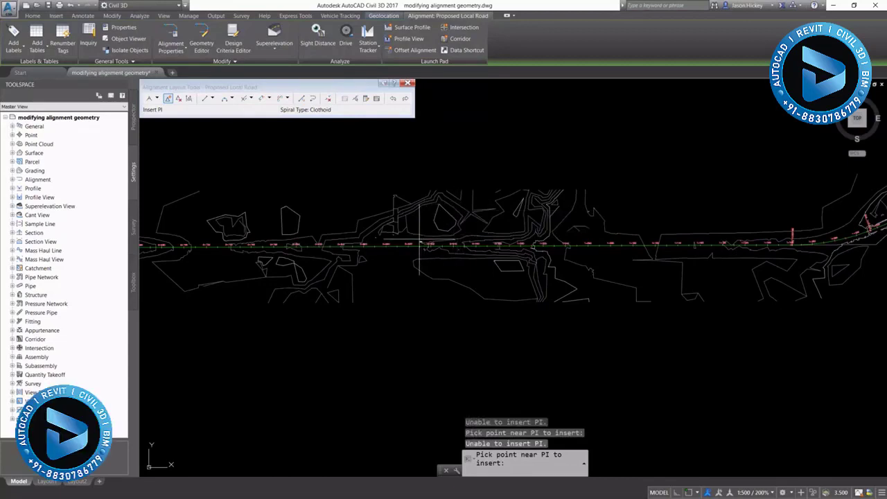
pyautogui.scroll(2, 418, 251)
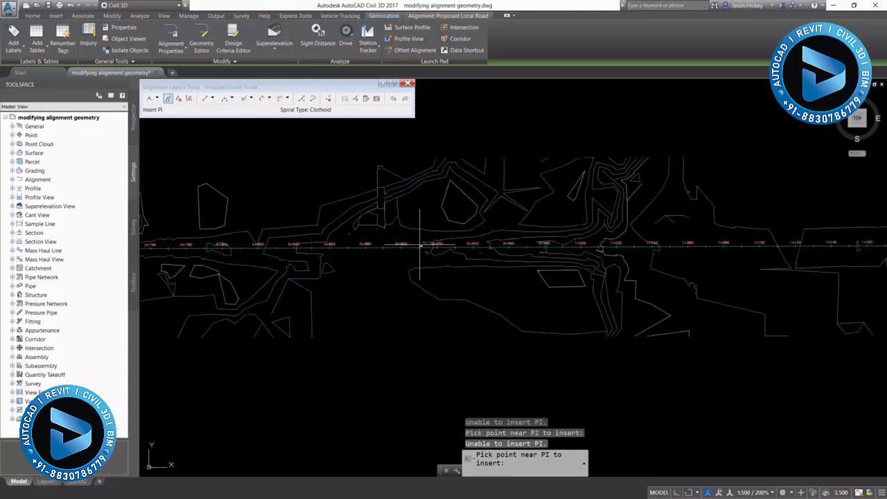
pyautogui.click(414, 258)
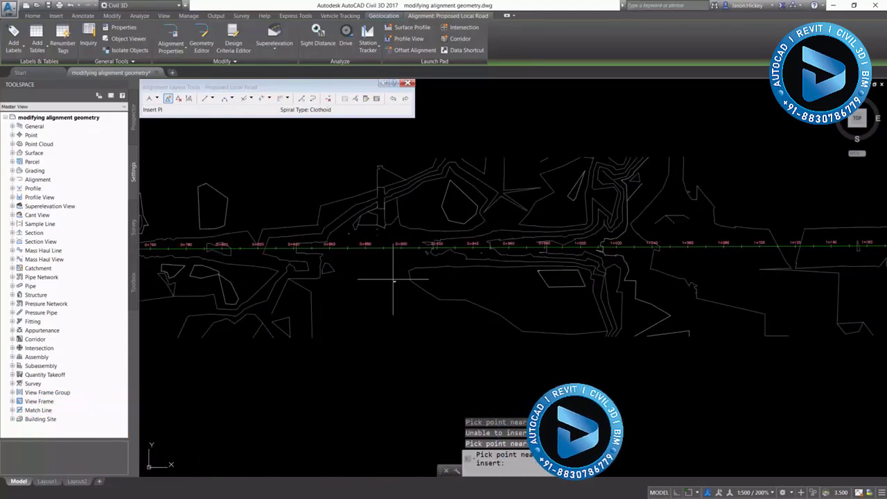
pyautogui.scroll(2, 409, 248)
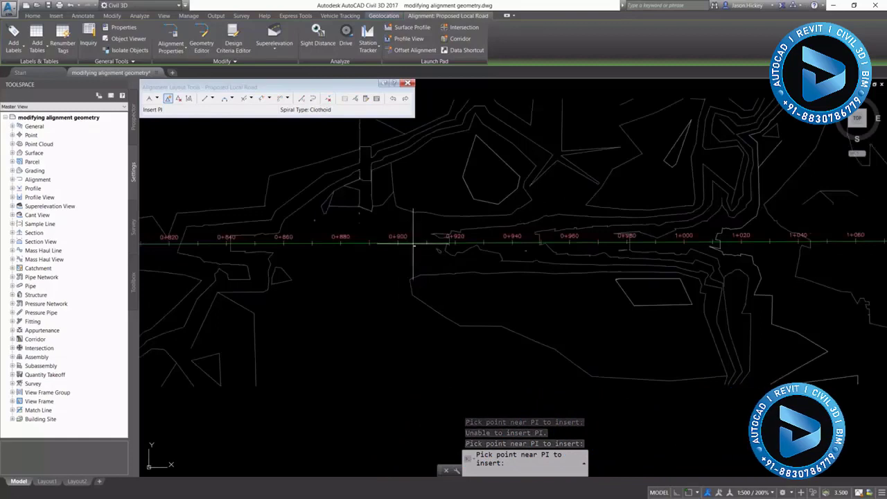
pyautogui.click(414, 243)
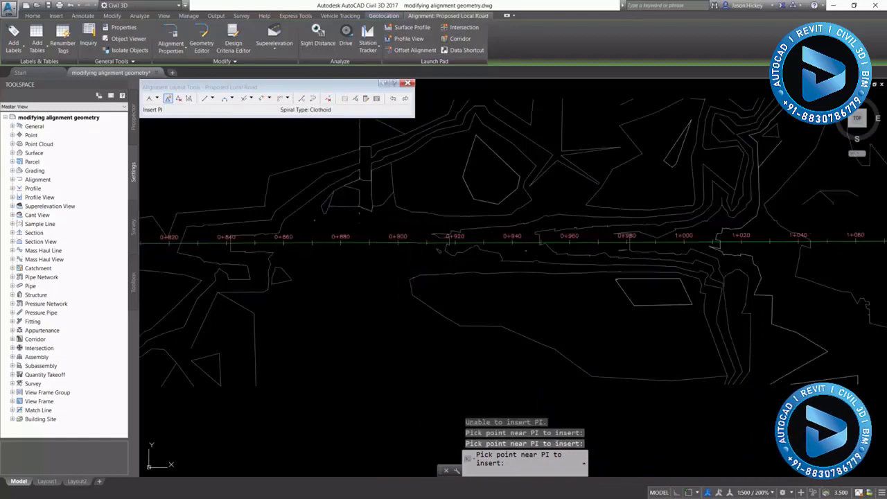
pyautogui.press('Return')
pyautogui.scroll(2, 434, 239)
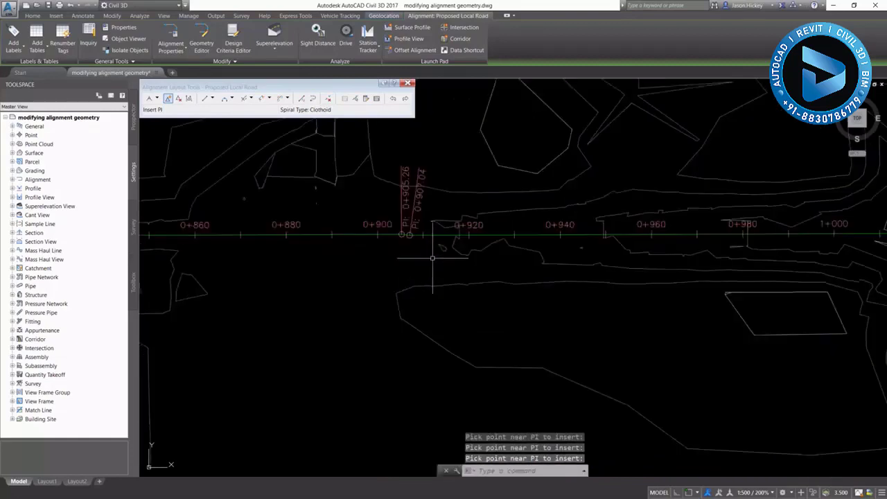
# - Delete the extra PI at 0+905.26, keeping the one at 0+907.09
pyautogui.click(178, 98)
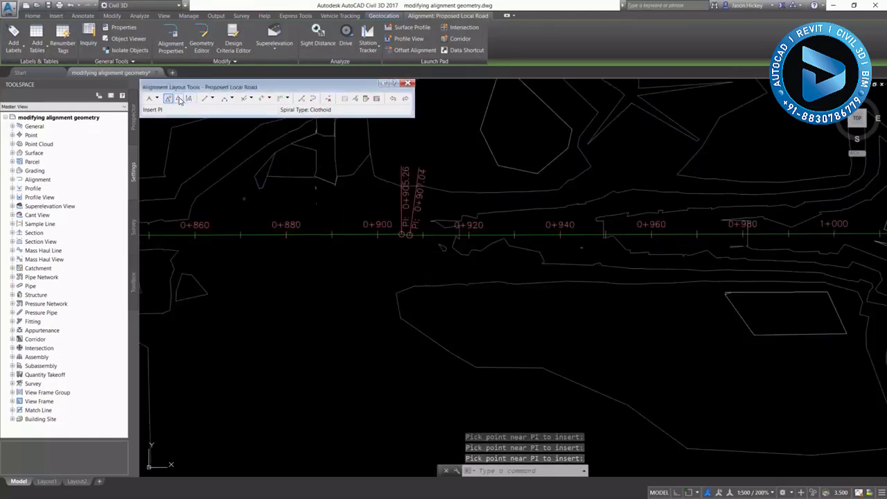
pyautogui.click(399, 235)
pyautogui.click(386, 265)
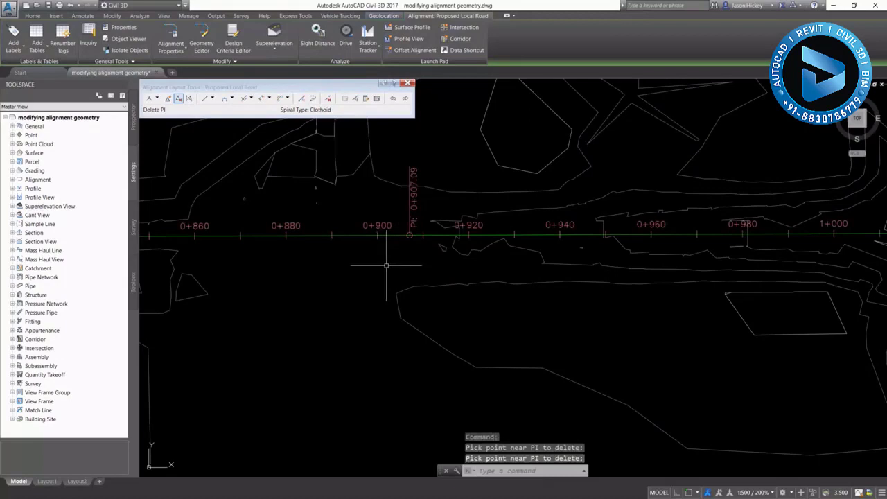
pyautogui.press('Return')
pyautogui.click(413, 236)
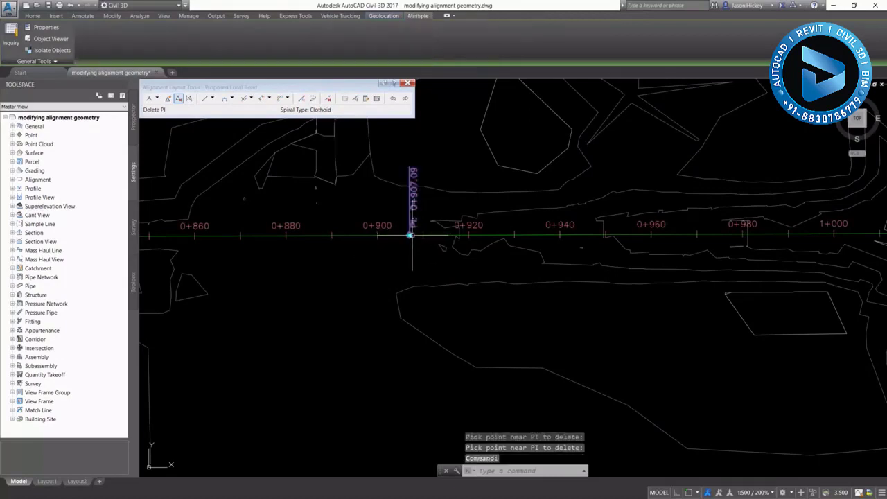
# - Grip-move the new PI slightly up and left of its original position
pyautogui.click(410, 235)
pyautogui.scroll(-4, 413, 225)
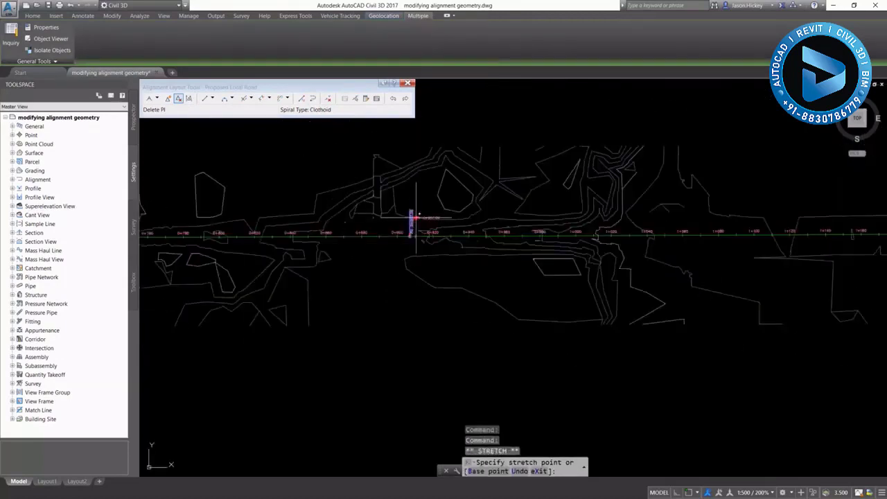
pyautogui.press('Escape')
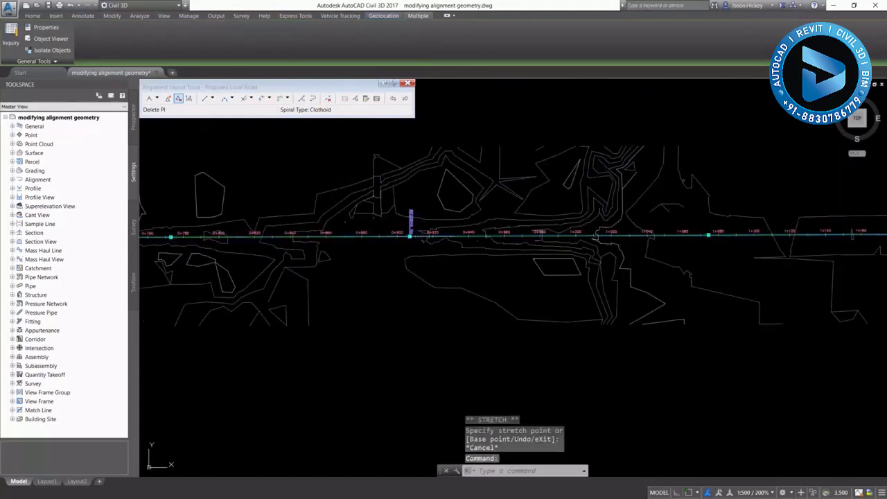
pyautogui.press('Escape')
pyautogui.press('Escape')
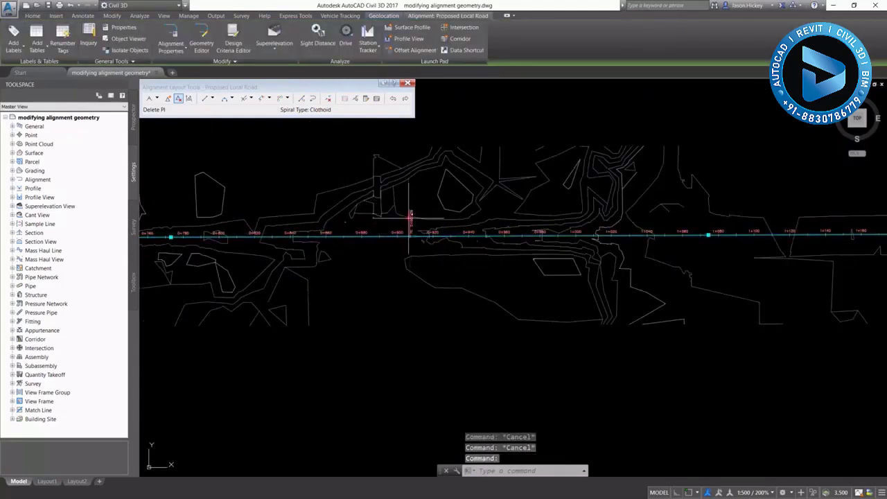
pyautogui.click(404, 228)
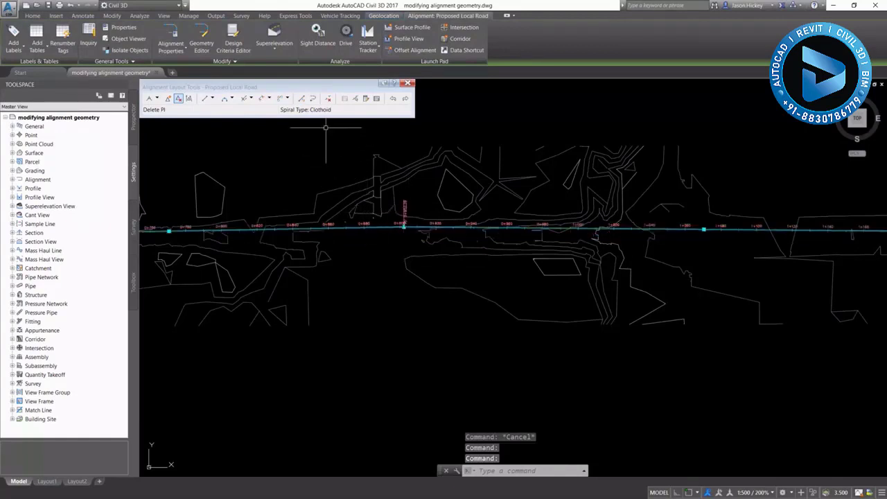
pyautogui.click(233, 99)
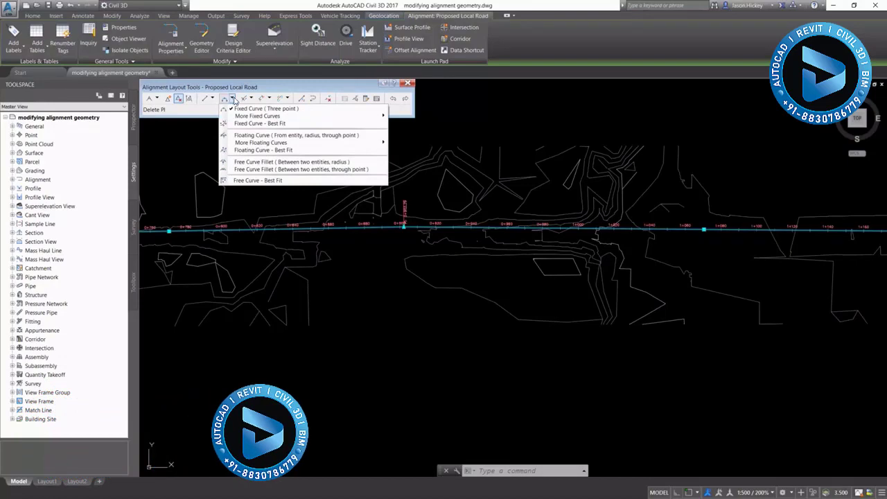
# - Join the two tangents at the new PI with a 110 m free curve fillet (Lessthan180)
pyautogui.click(296, 165)
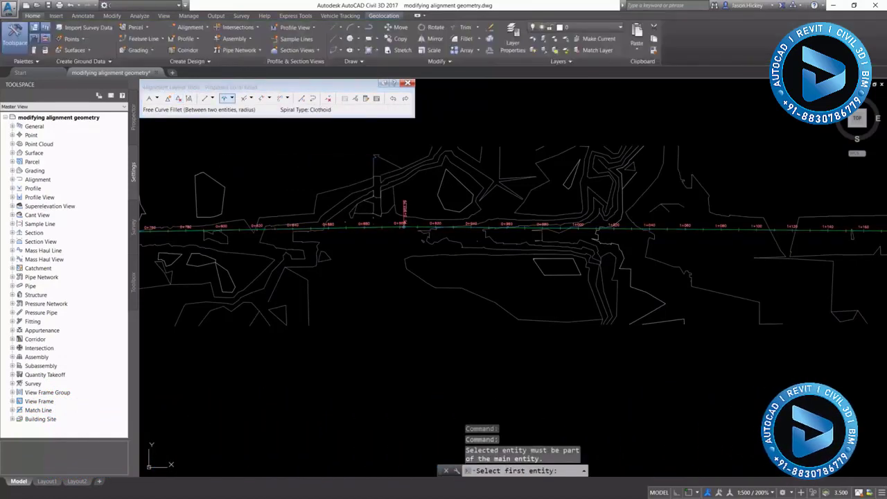
pyautogui.click(388, 228)
pyautogui.click(625, 228)
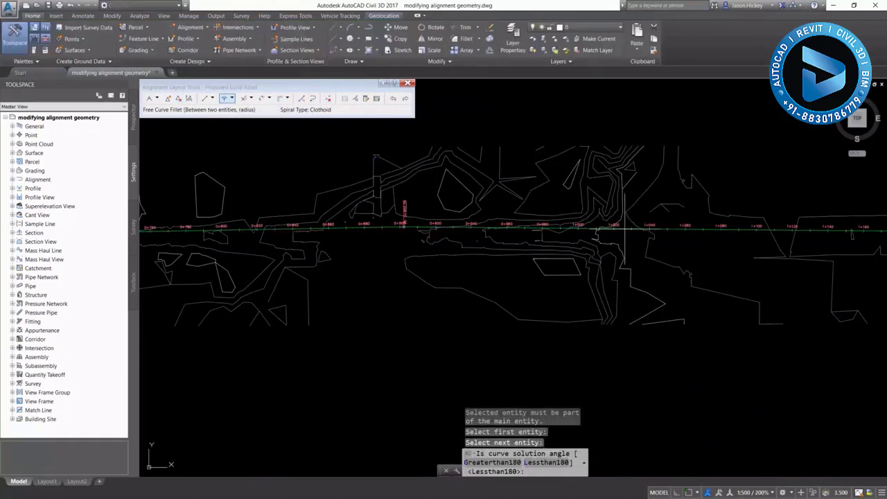
pyautogui.press('Return')
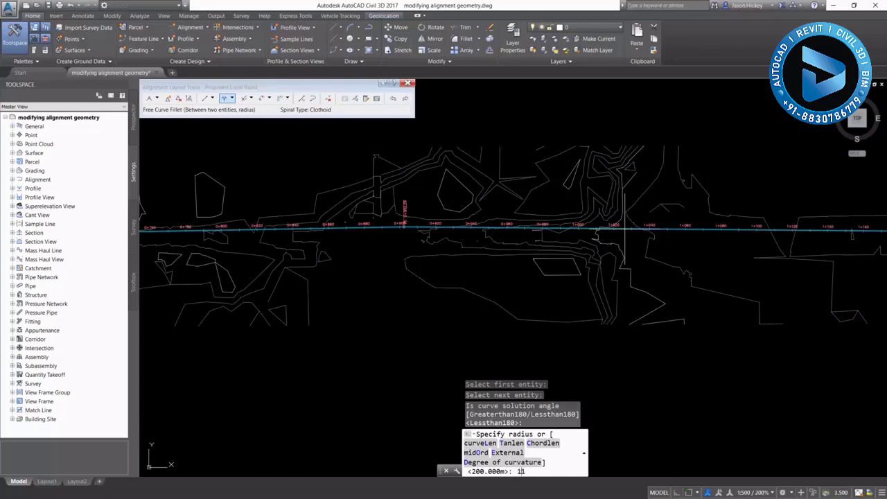
pyautogui.press('Return')
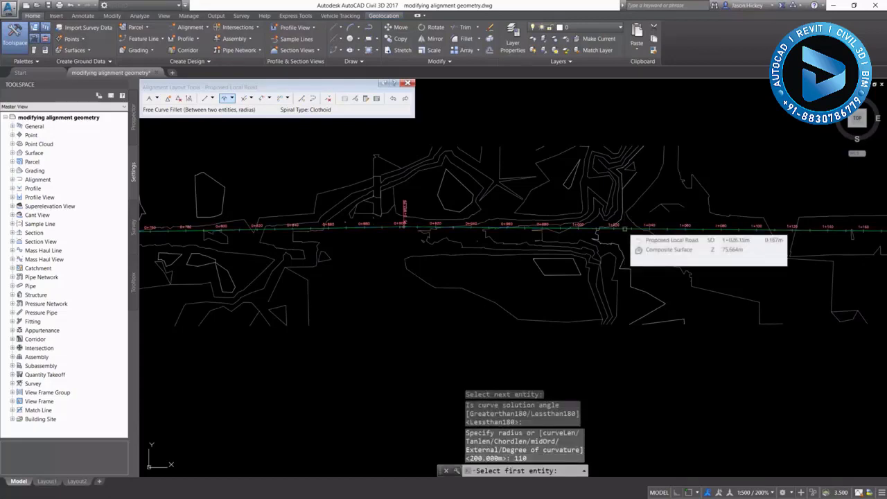
pyautogui.press('Escape')
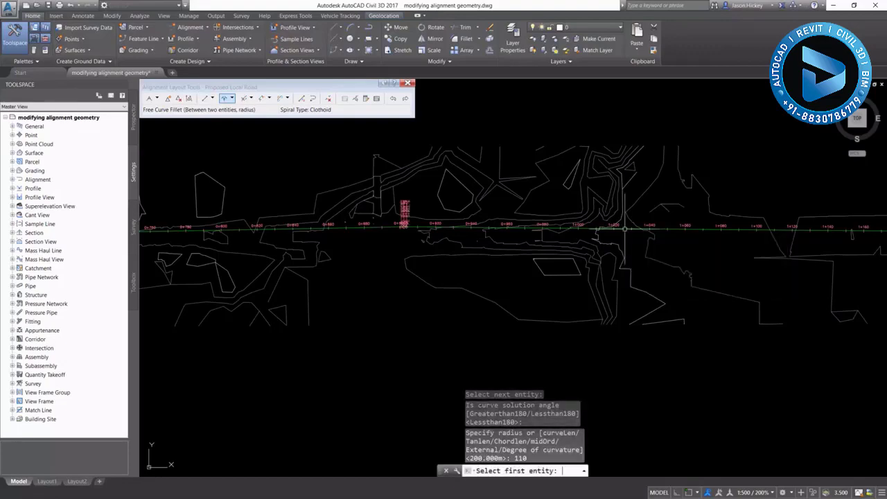
# - Zoom in to check the 110 m fillet labels near 0+900, then zoom back out
pyautogui.scroll(8, 421, 226)
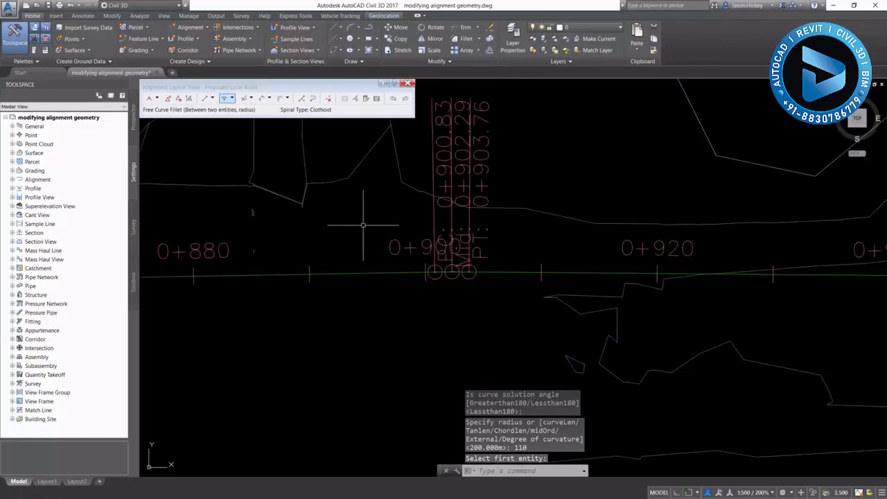
pyautogui.scroll(5, 457, 285)
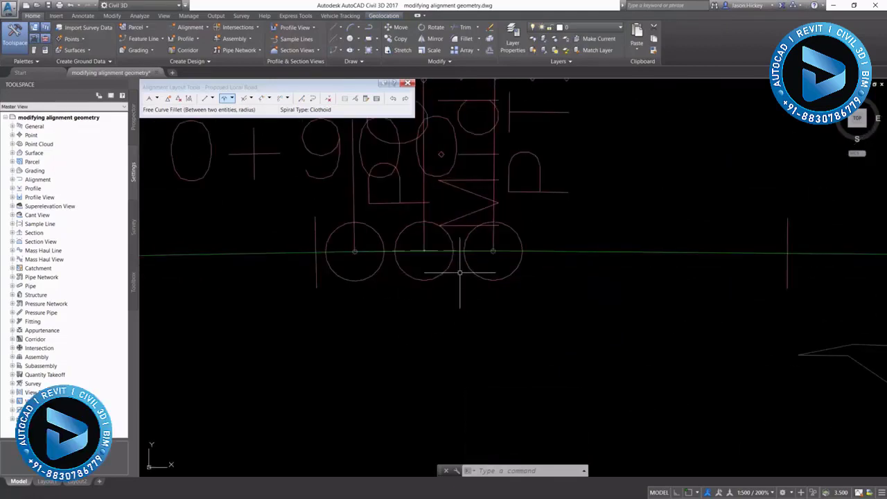
pyautogui.scroll(-5, 458, 274)
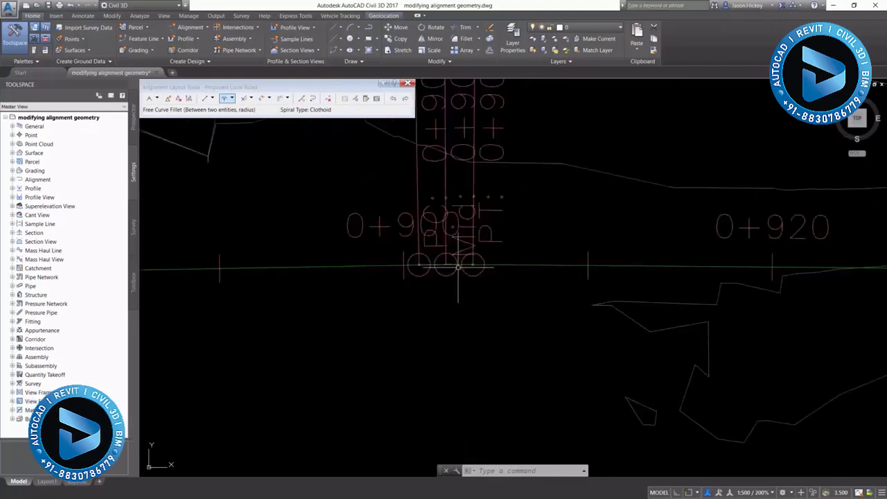
pyautogui.scroll(-3, 444, 298)
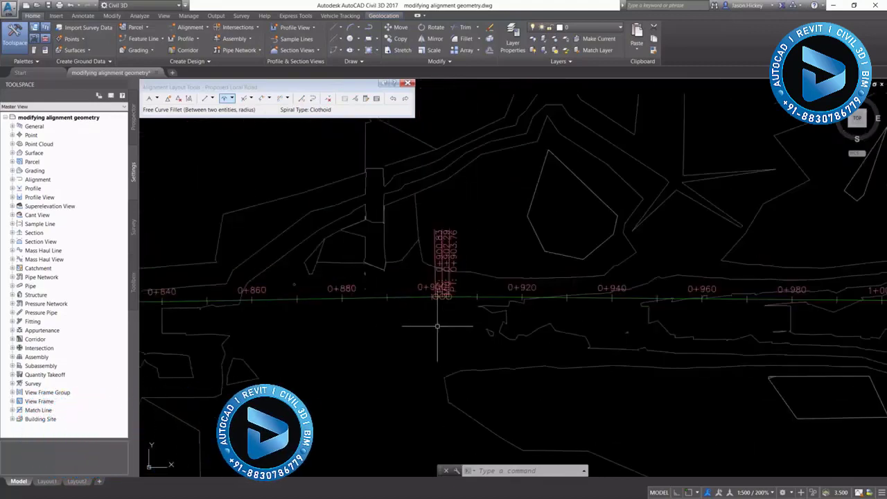
# - Delete the PI near 0+900, removing its 110 m fillet curve
pyautogui.click(168, 97)
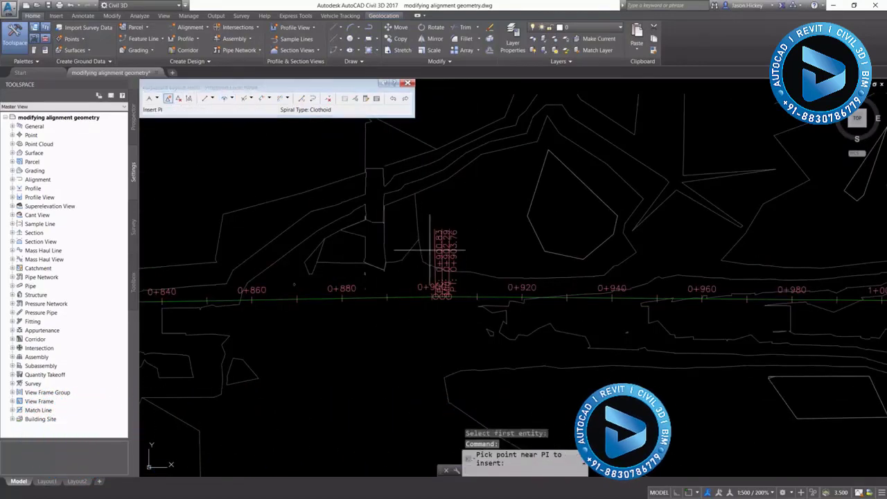
pyautogui.press('Escape')
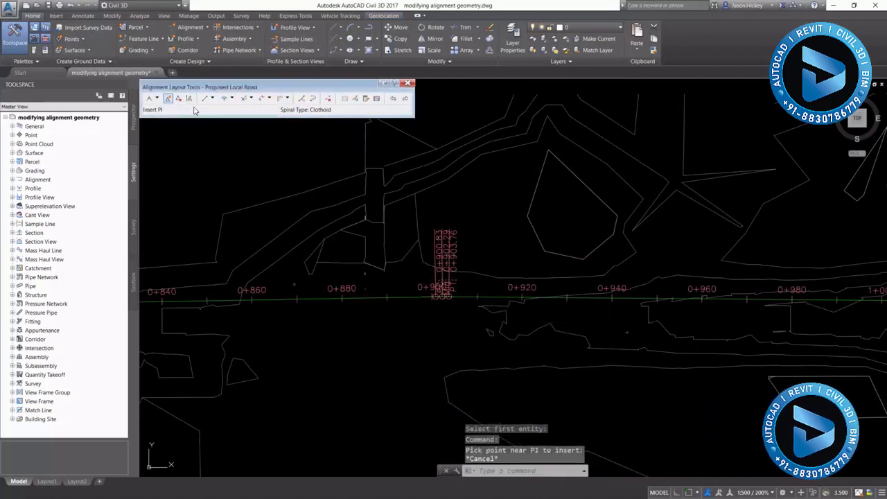
pyautogui.click(179, 99)
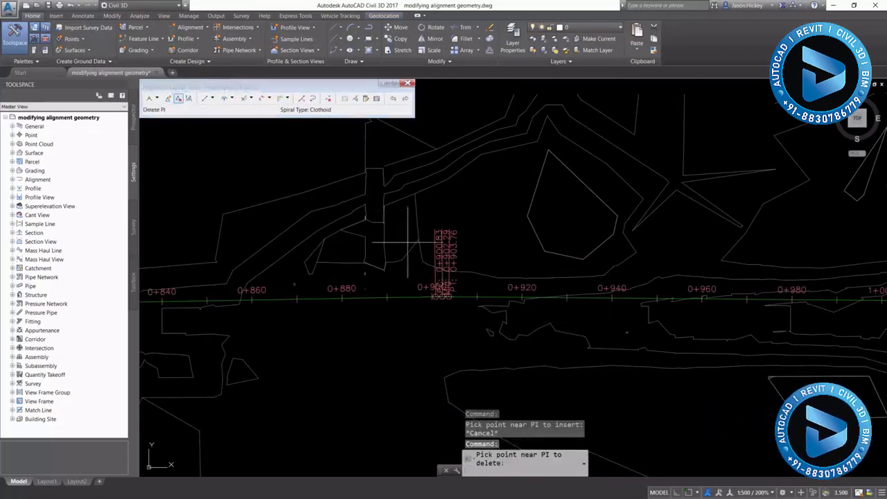
pyautogui.click(430, 314)
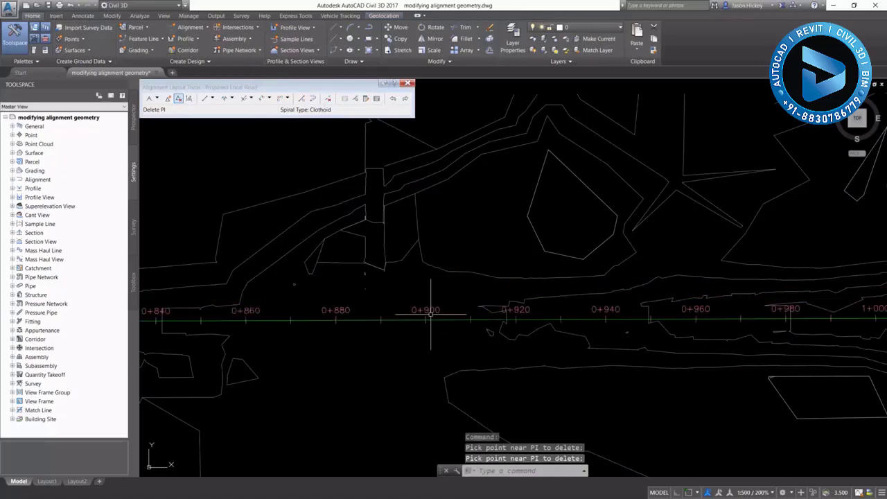
pyautogui.scroll(-5, 430, 261)
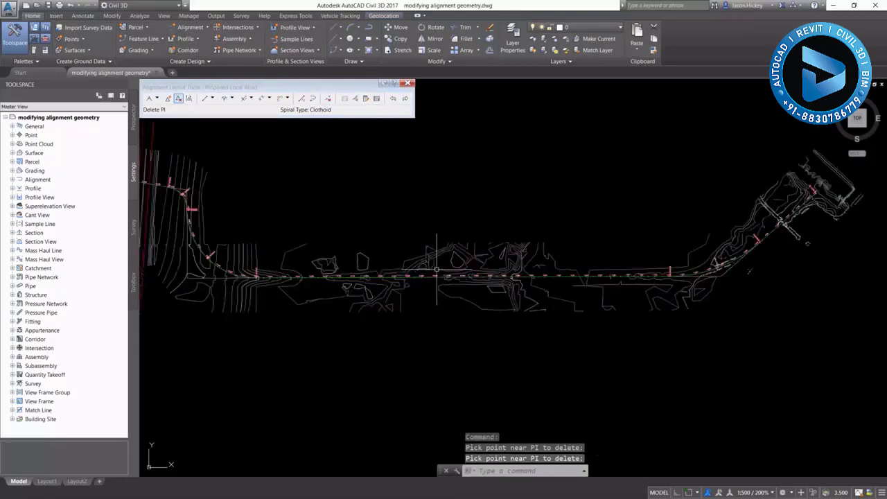